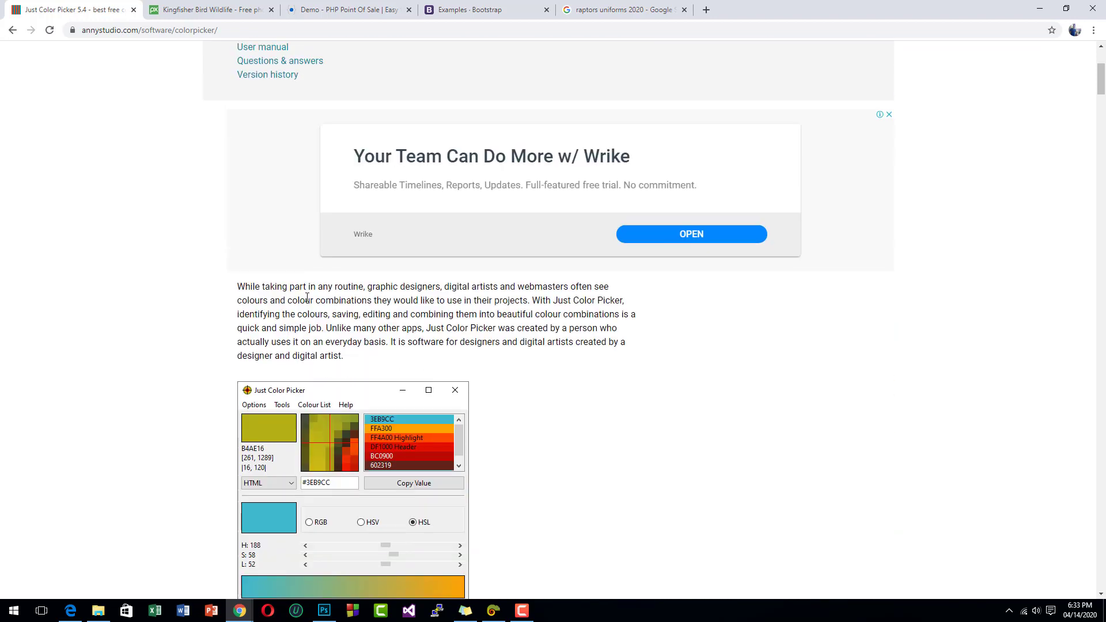
Highlight the web-designer subtitle and the JUST COLOR PICKER heading on the page
scroll(307, 298, "up", 3)
scroll(307, 298, "up", 1)
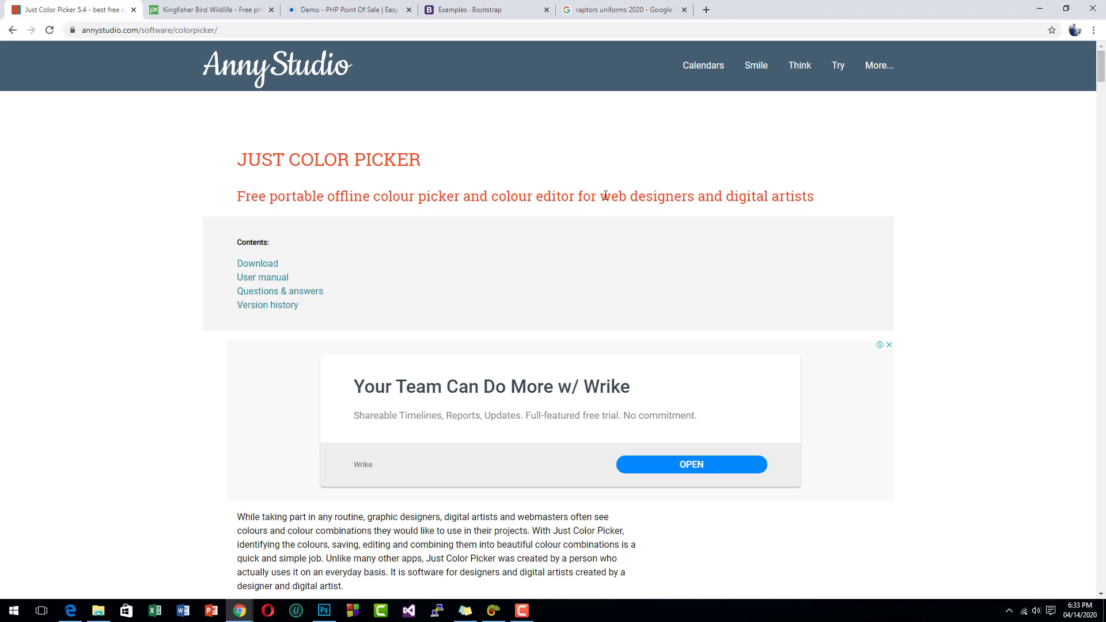
left_click_drag(605, 195, 783, 194)
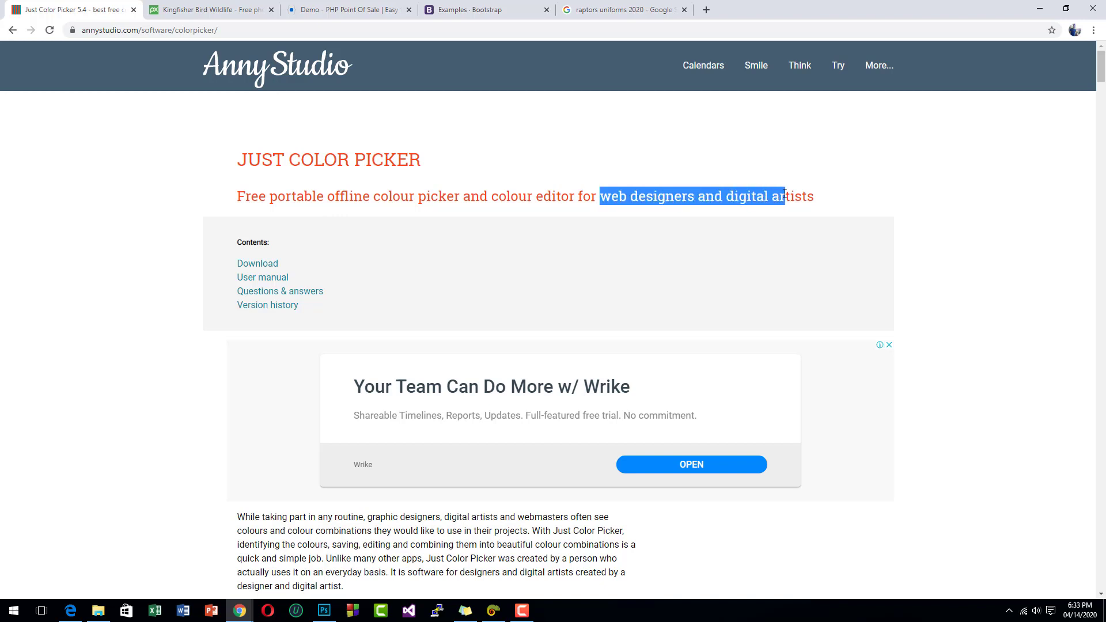
left_click(333, 190)
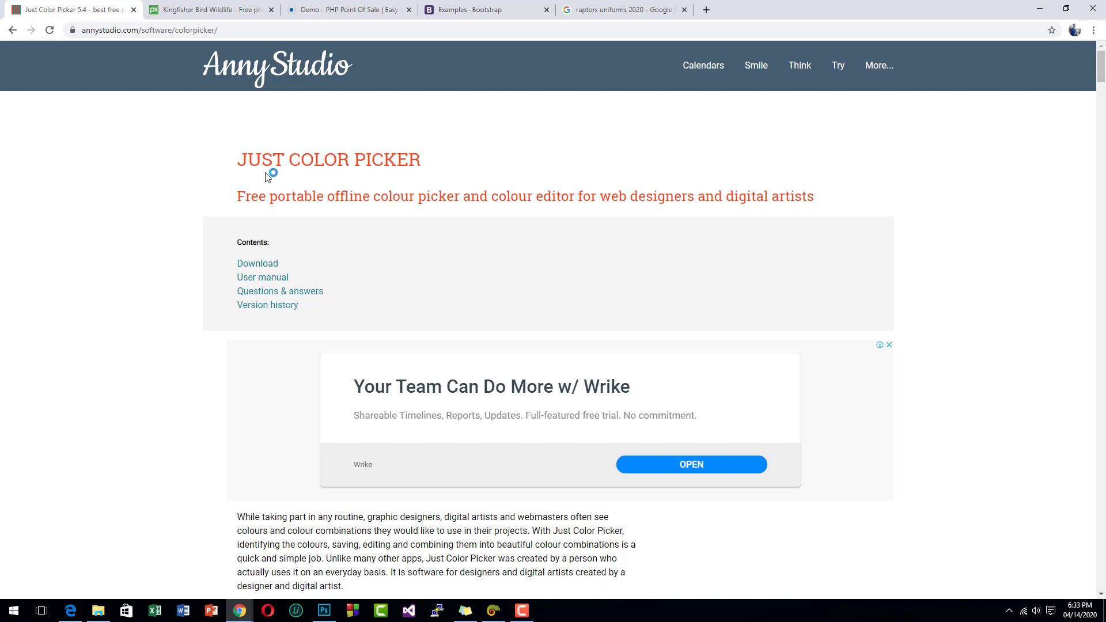
left_click_drag(240, 157, 432, 165)
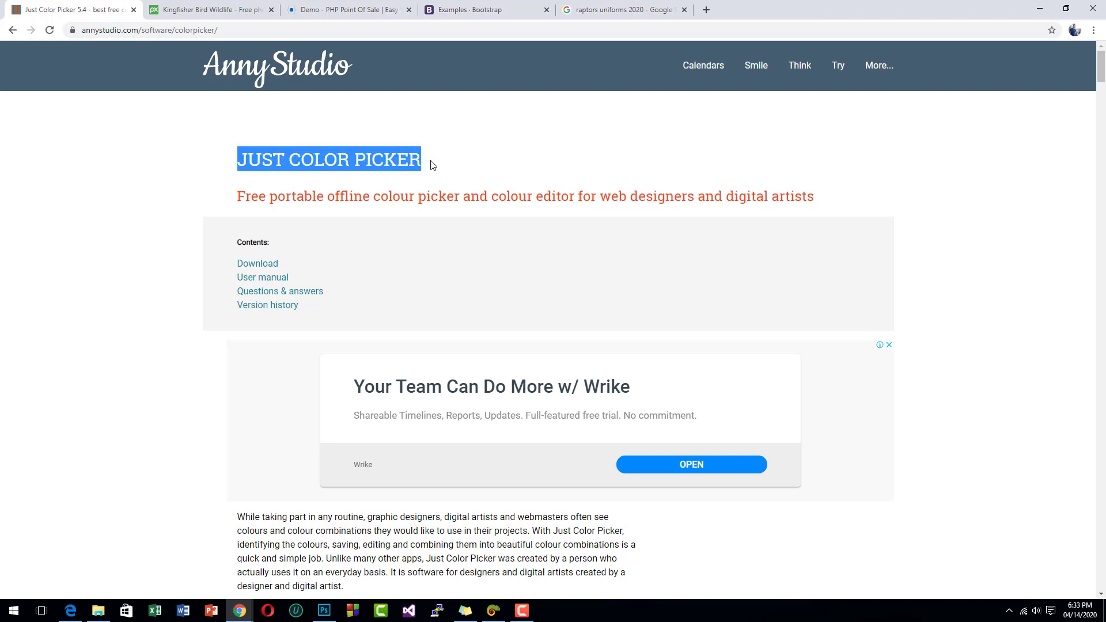
left_click(411, 185)
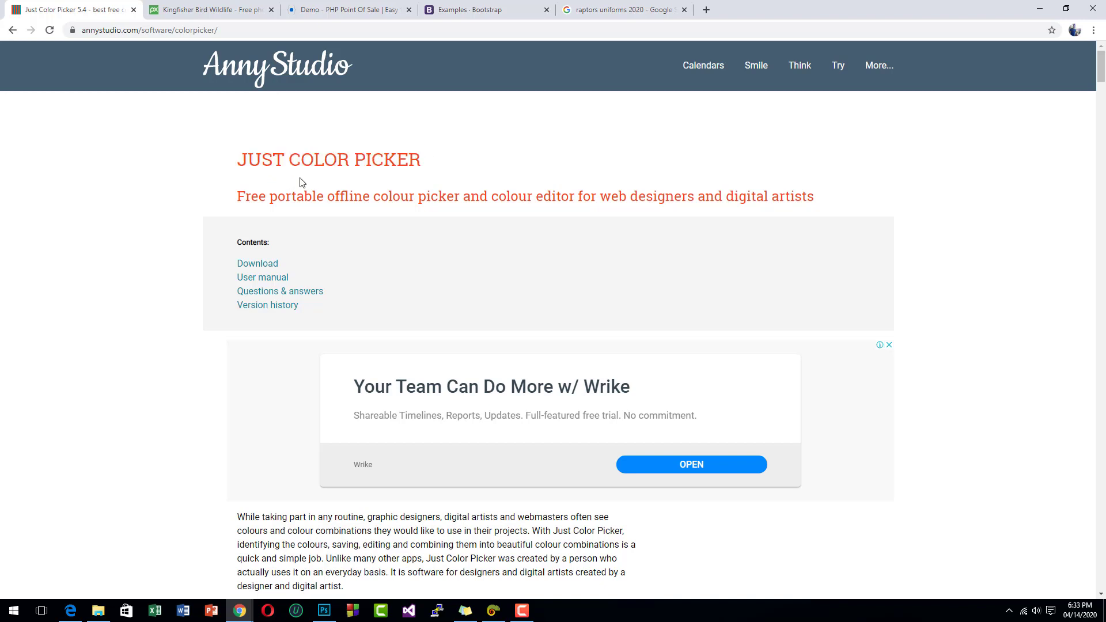
Scroll down the page to highlight the supported platforms text and the freeware licence line
scroll(196, 207, "down", 5)
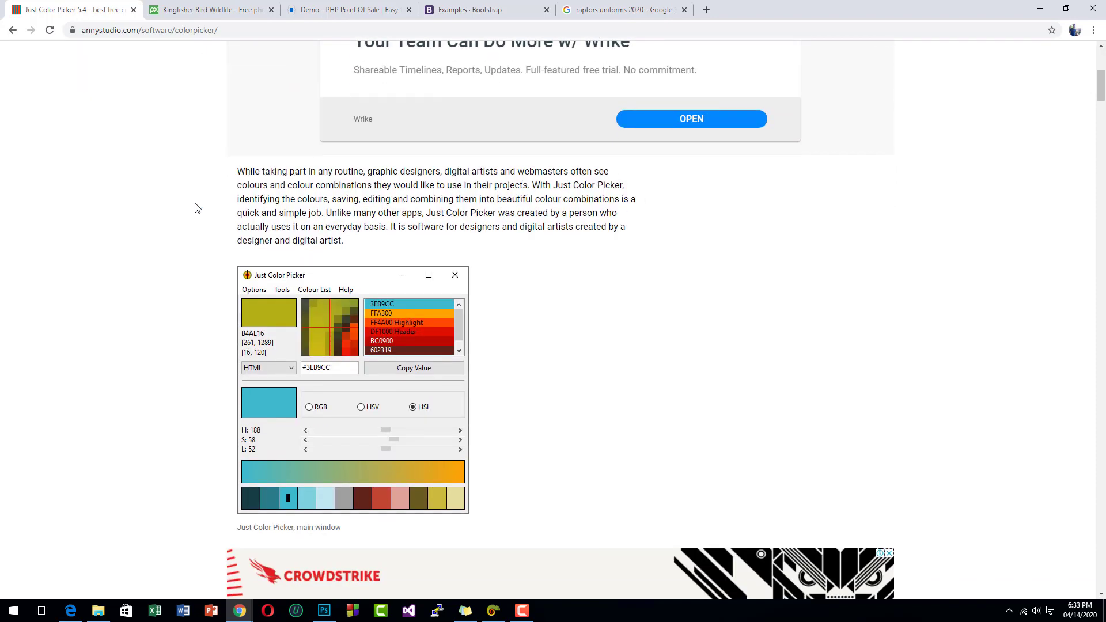
scroll(196, 207, "down", 3)
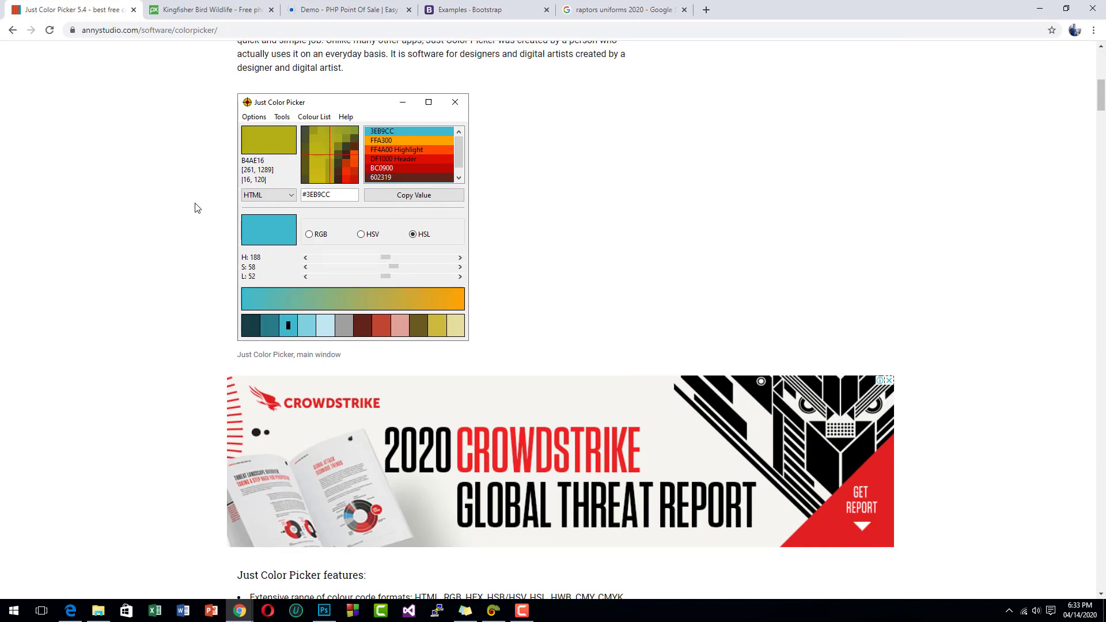
scroll(209, 259, "down", 2)
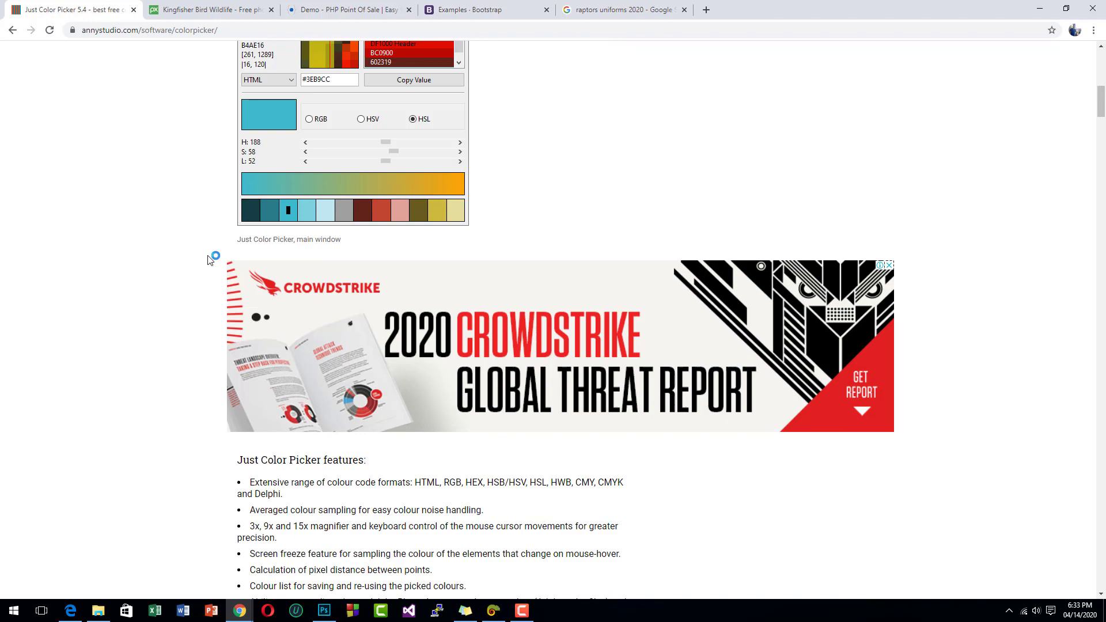
scroll(209, 259, "down", 7)
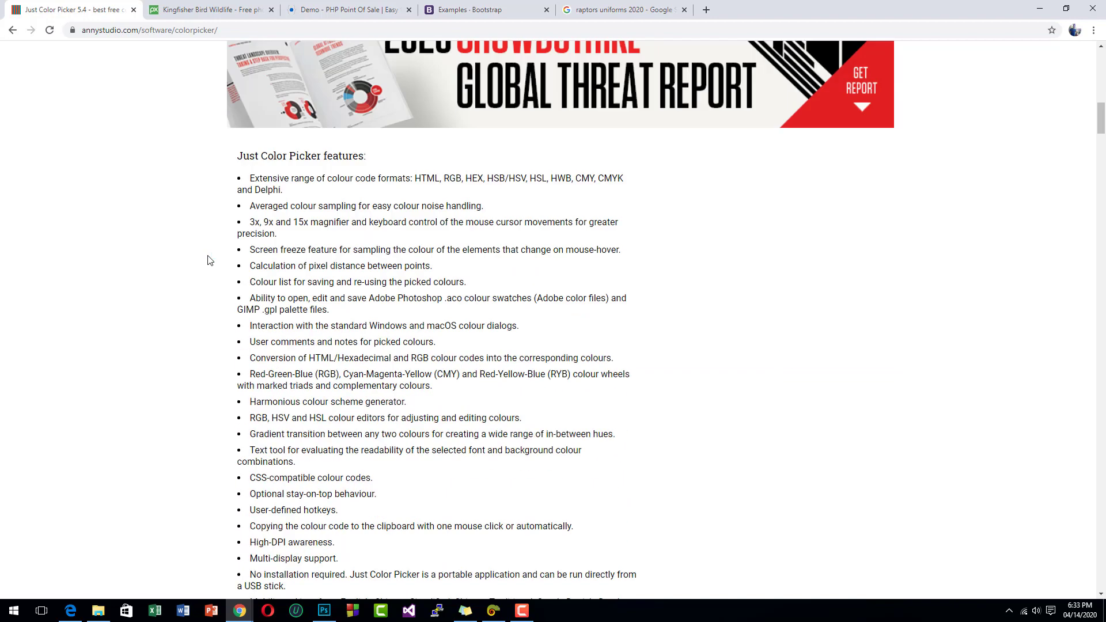
scroll(487, 311, "down", 4)
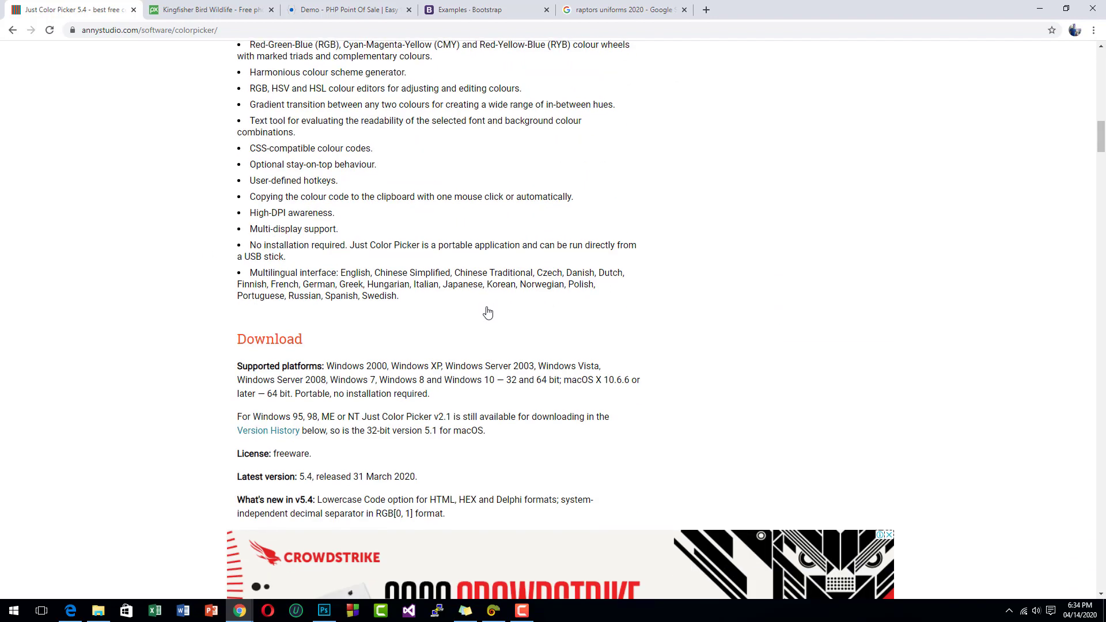
left_click_drag(356, 367, 564, 380)
scroll(563, 391, "down", 2)
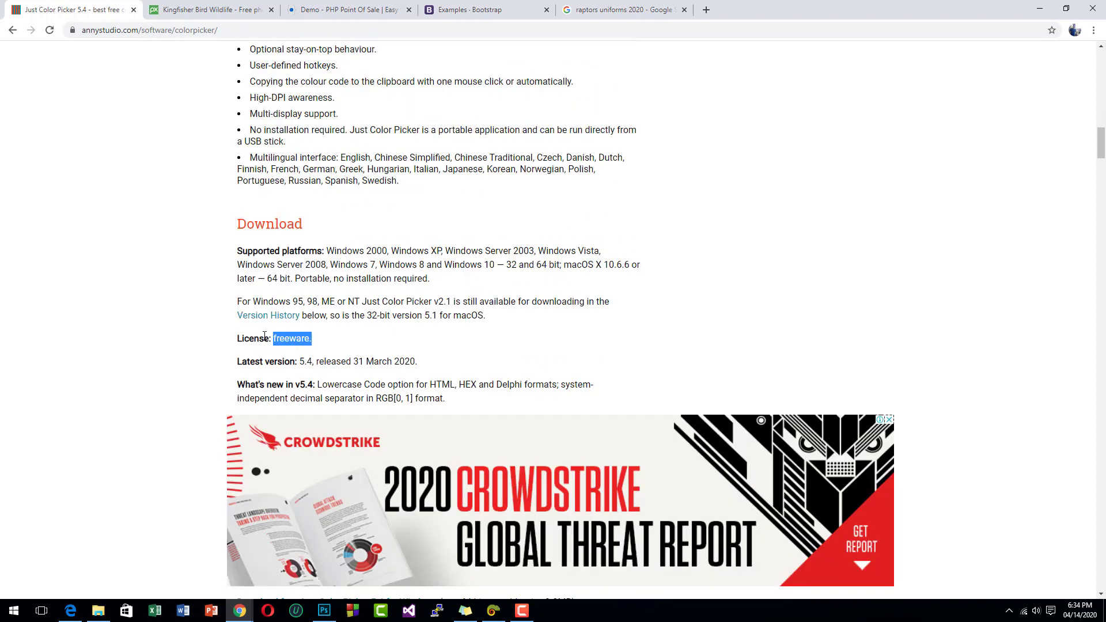
left_click(257, 335)
left_click_drag(246, 338, 314, 343)
scroll(213, 363, "down", 10)
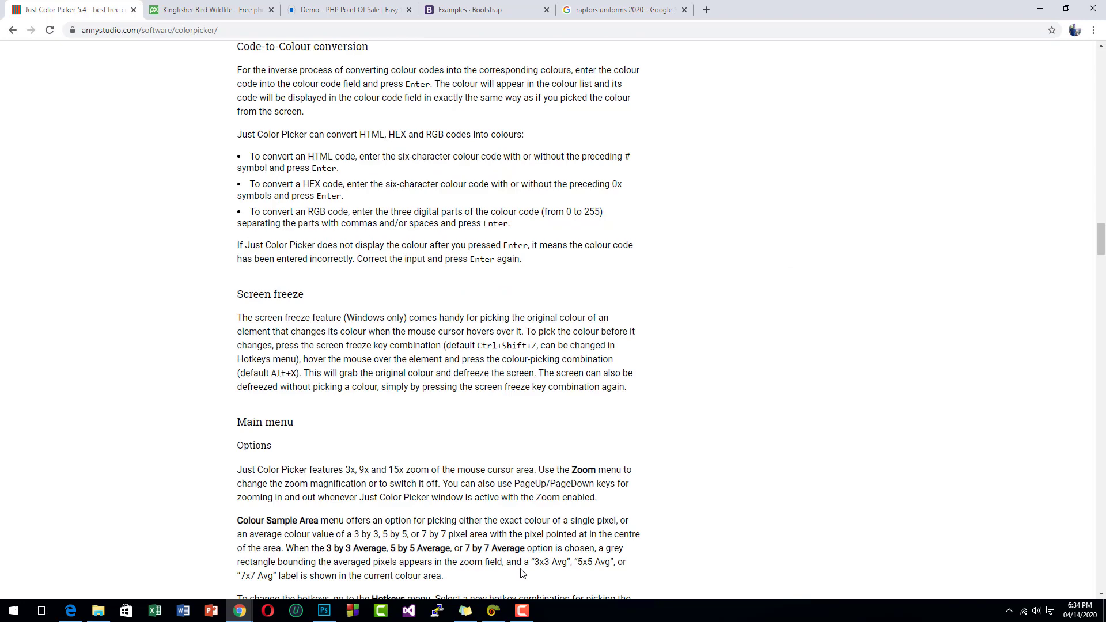
Bring up Just Color Picker over Chrome, set codes to CMYK, and move its window left
left_click(493, 610)
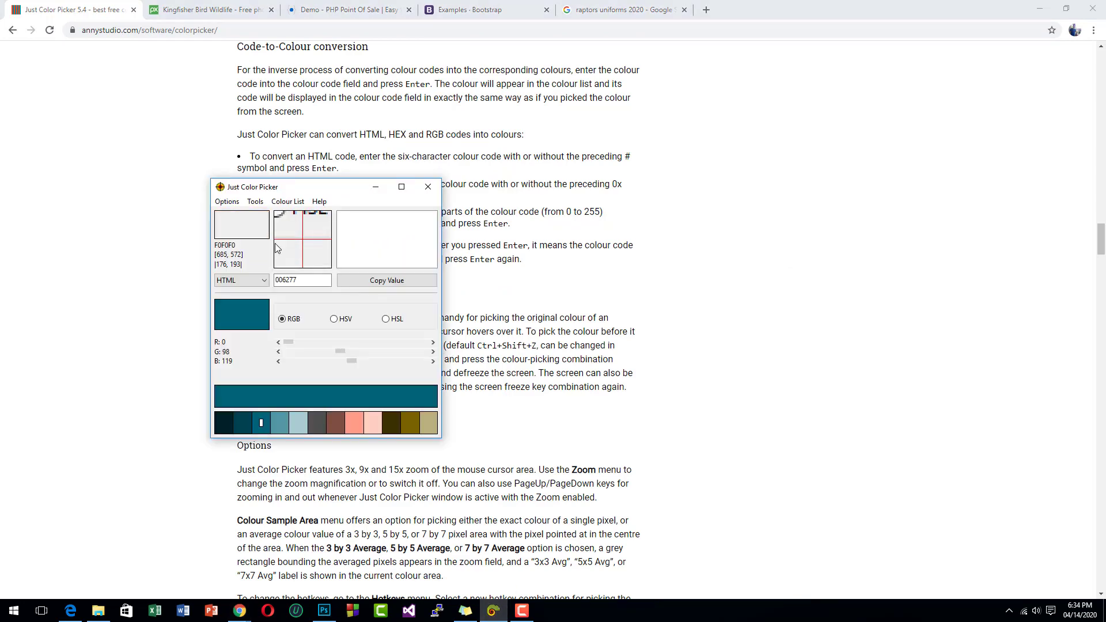
left_click_drag(323, 186, 383, 201)
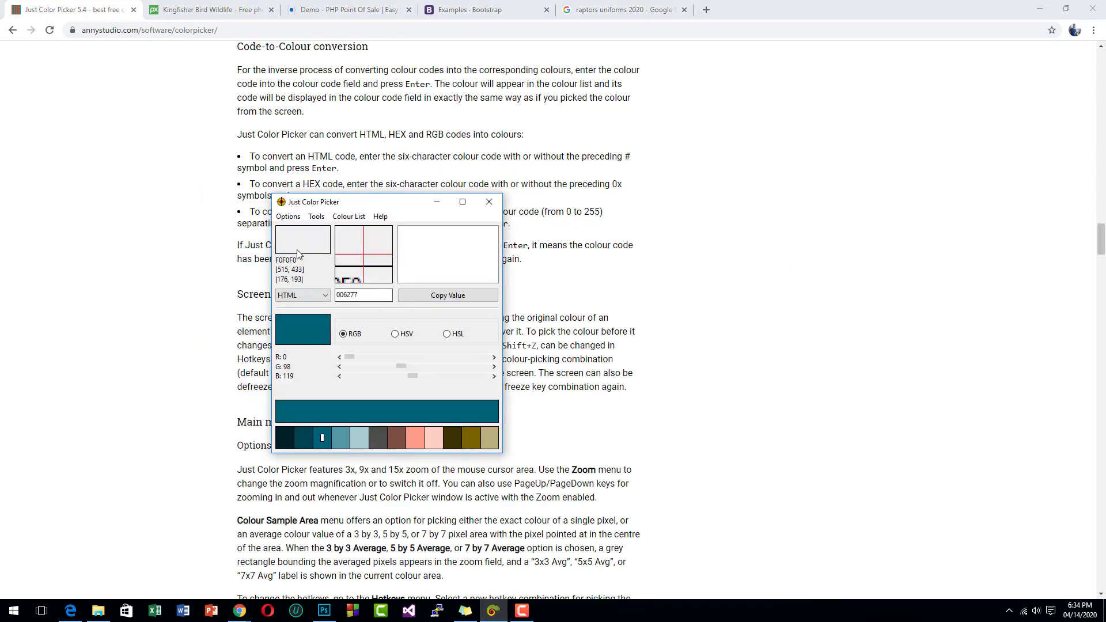
left_click(318, 297)
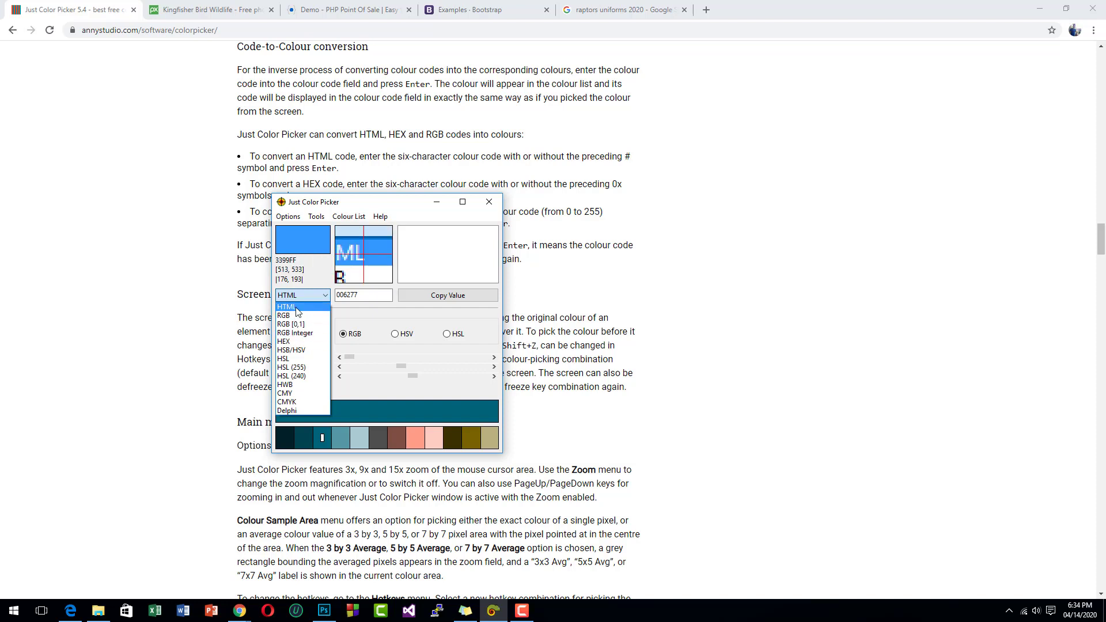
left_click(298, 311)
left_click(302, 295)
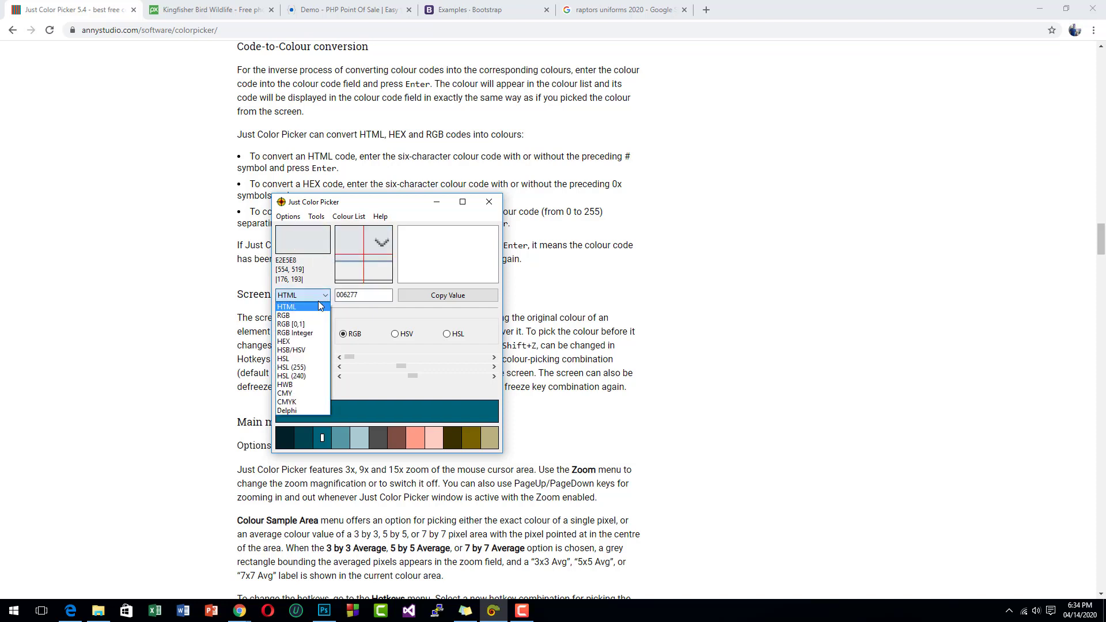
left_click(283, 315)
left_click(302, 295)
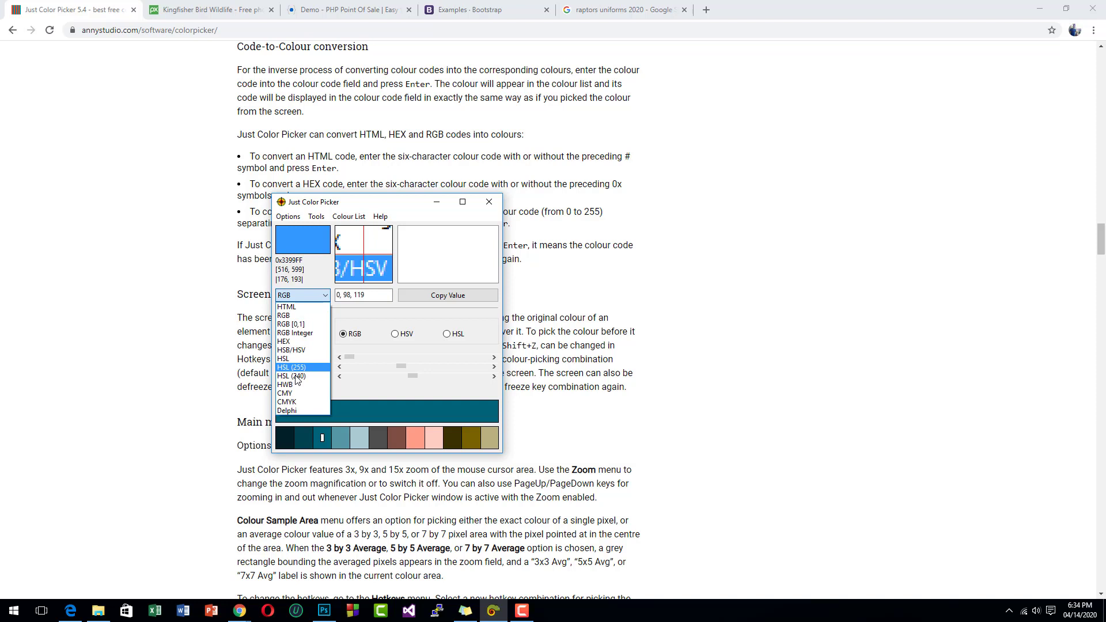
left_click(290, 401)
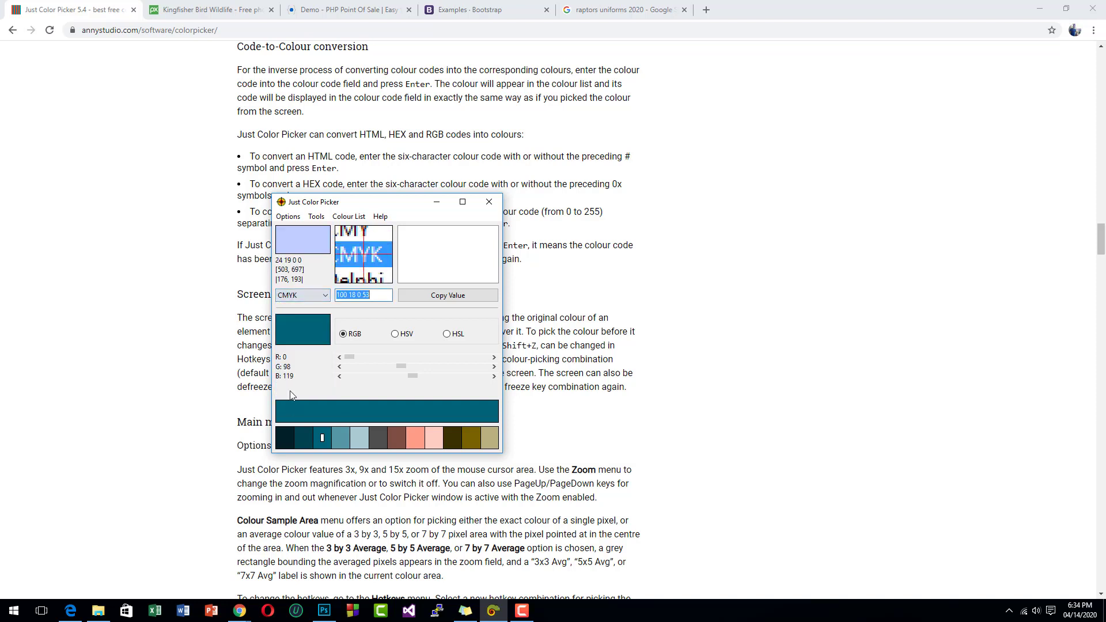
left_click(302, 295)
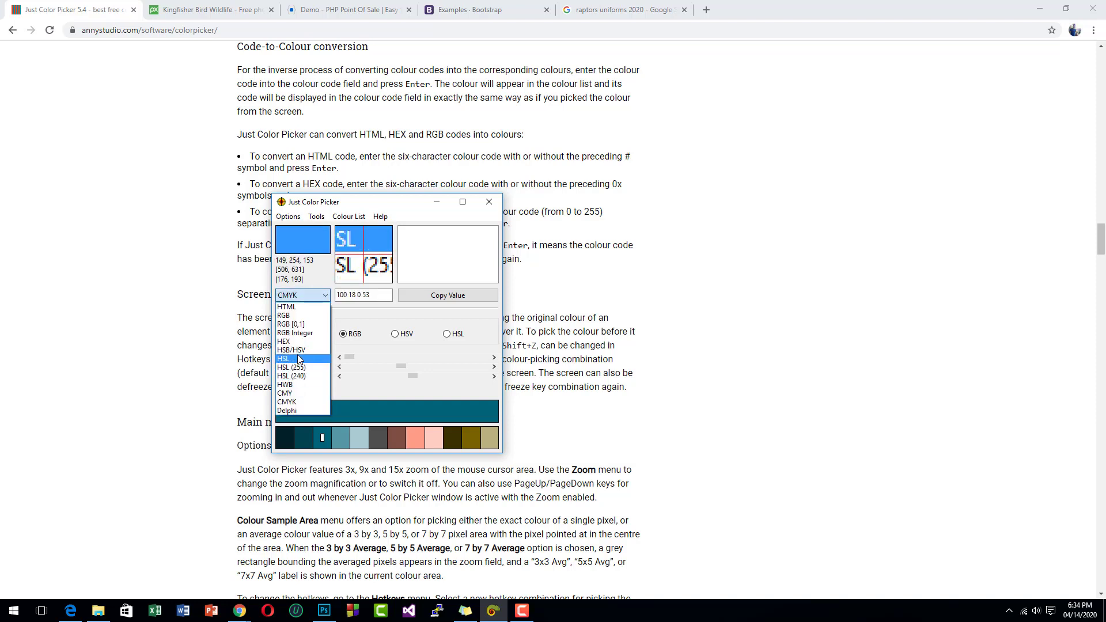
left_click(308, 297)
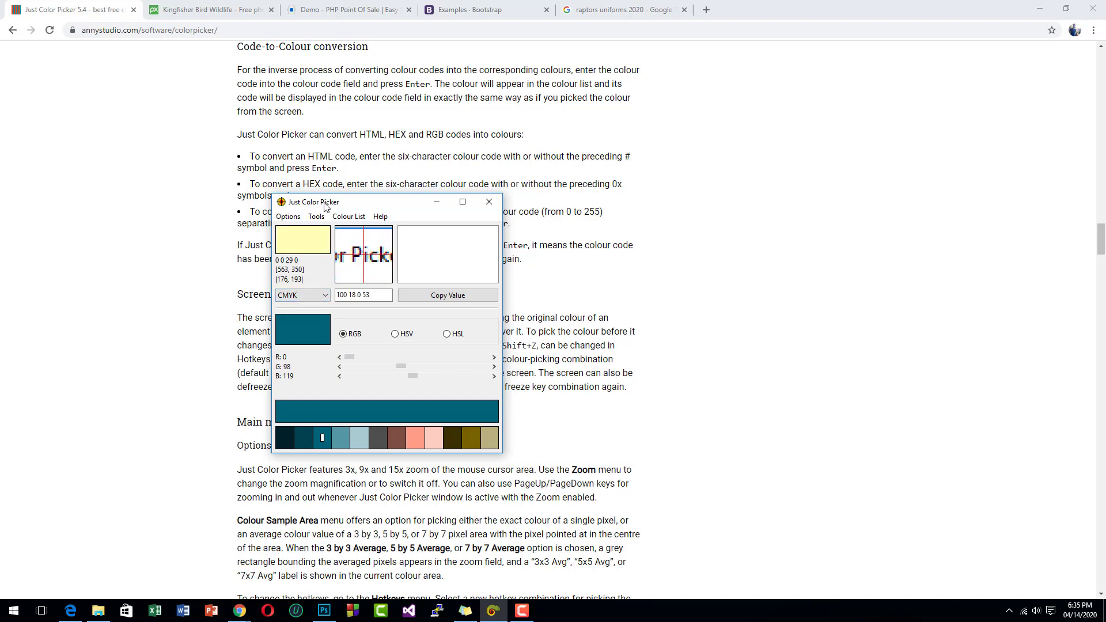
left_click_drag(328, 205, 205, 207)
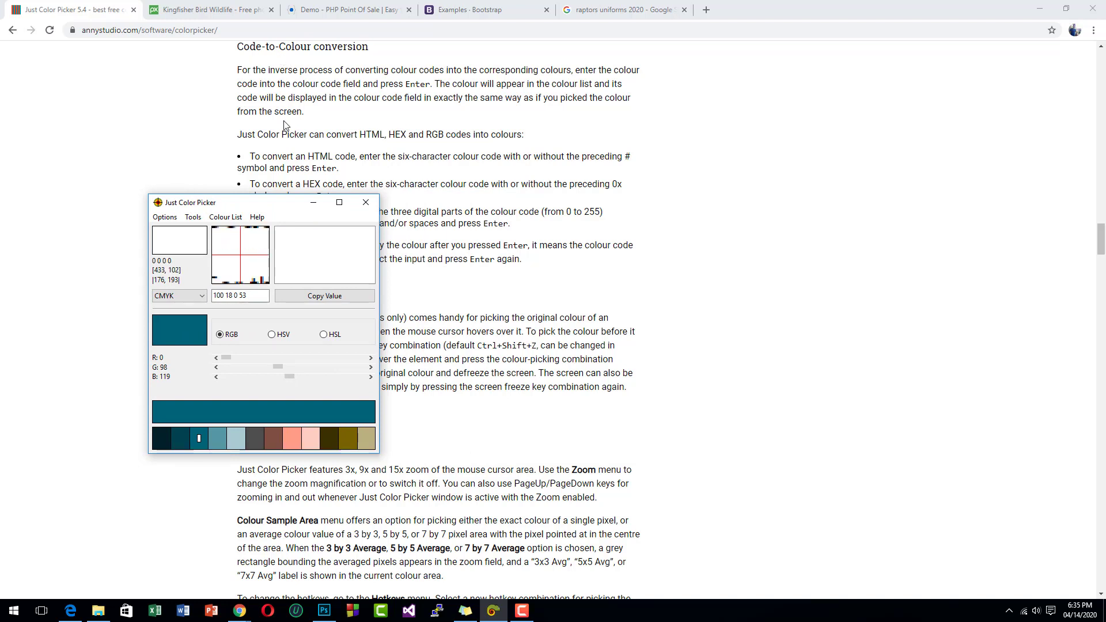
On the raptors uniforms results, sample four OKC jersey colours (blue, red, peach tones) with Alt+X
left_click(599, 9)
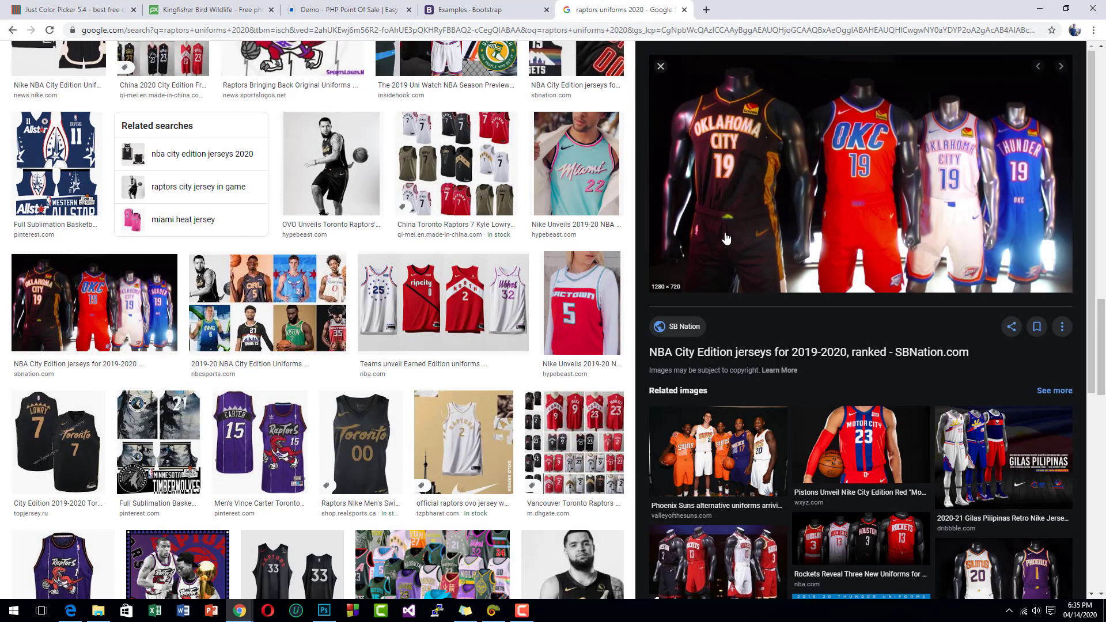
left_click(299, 297)
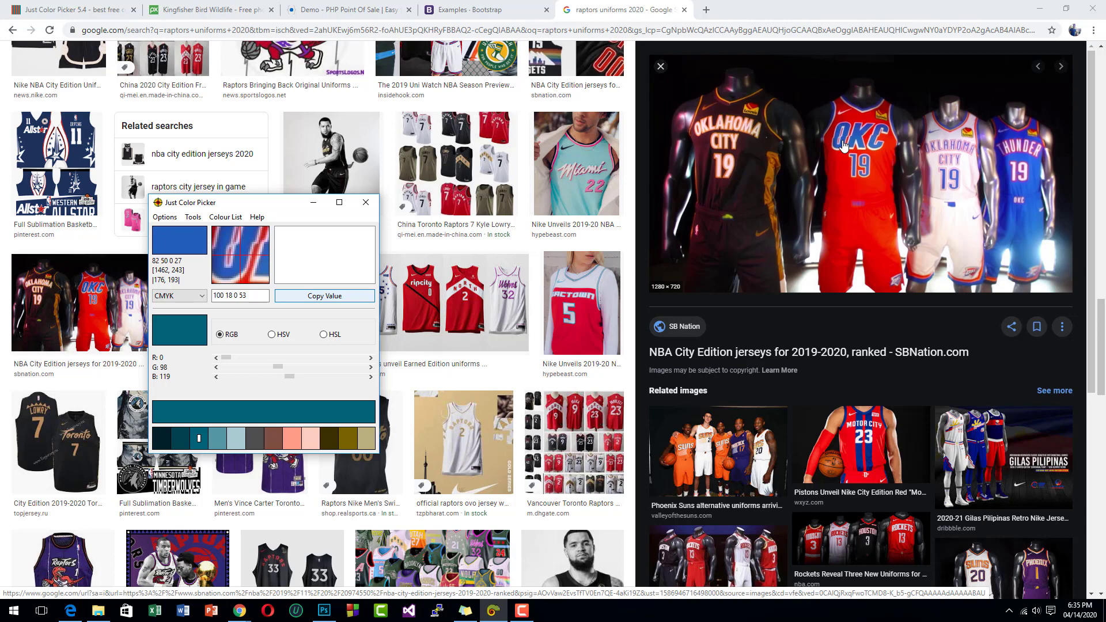
key("alt+x")
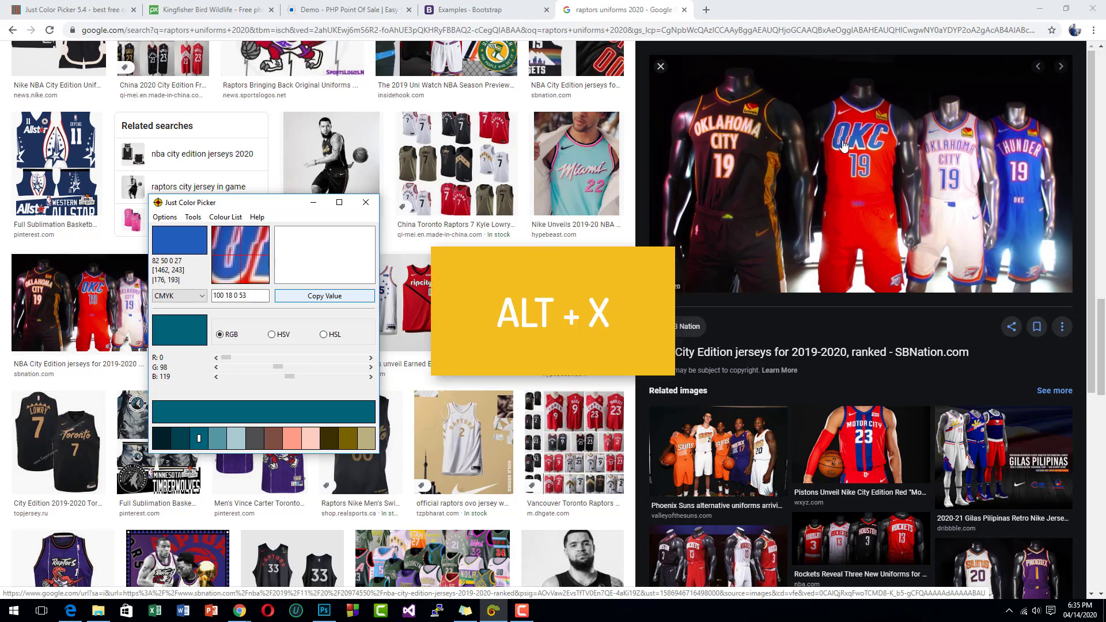
key("alt+x")
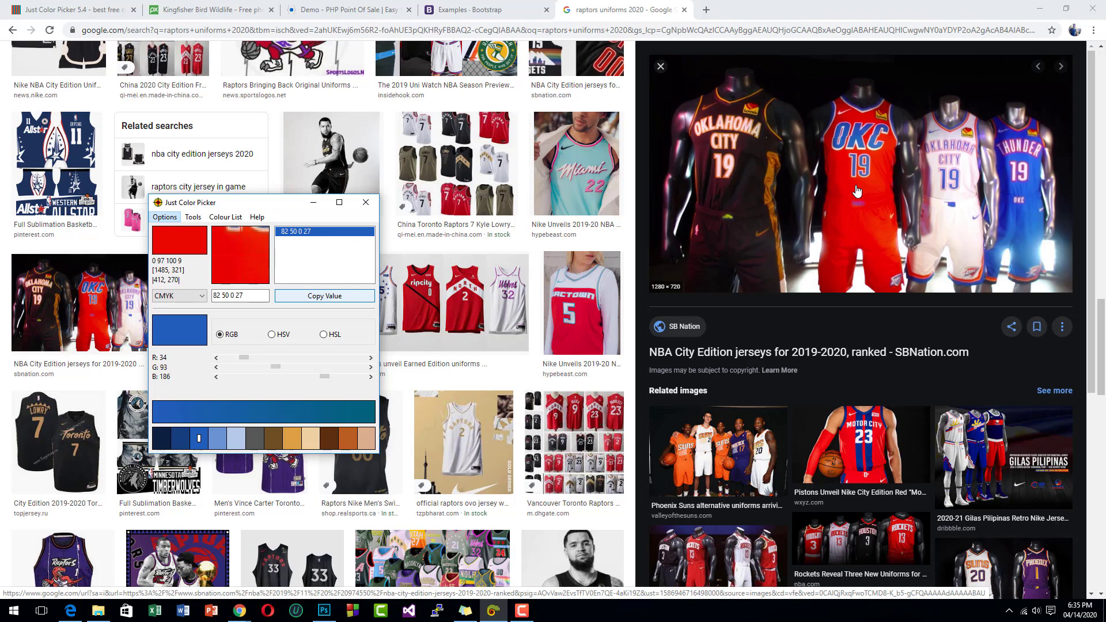
key("alt+x")
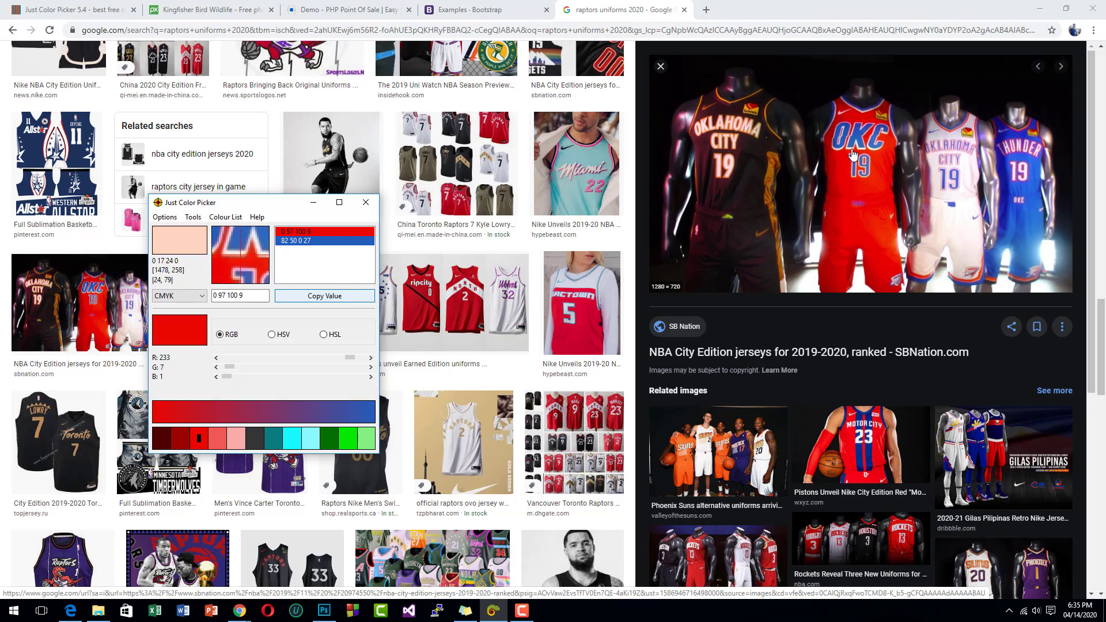
key("alt+x")
key("alt+x")
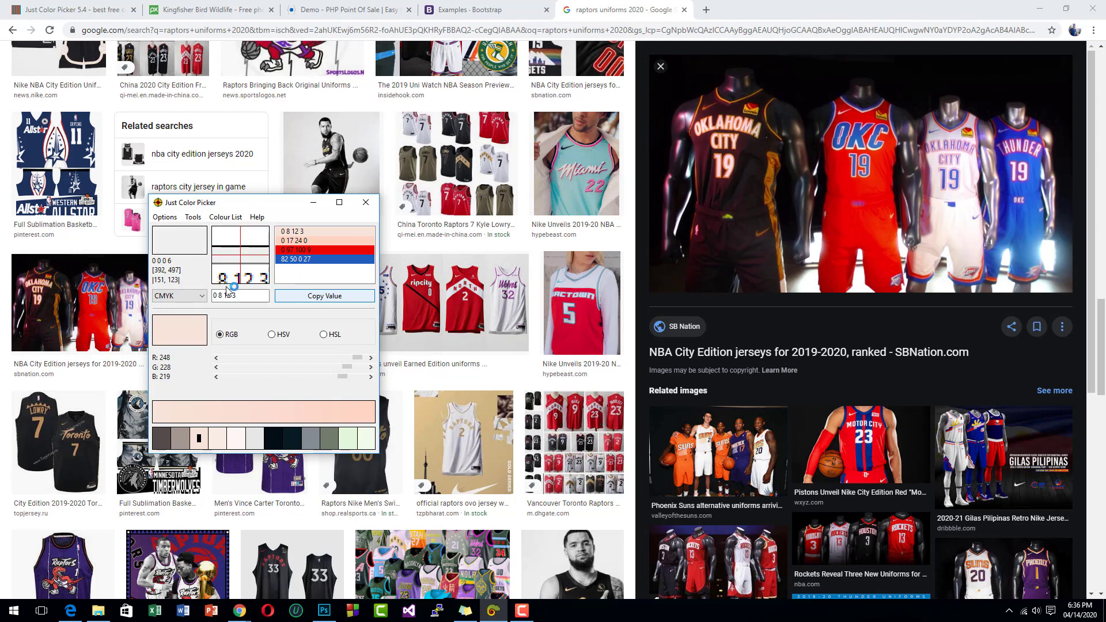
Leave the code format on CMYK and bring the kingfisher photo in Photoshop forward
left_click(182, 298)
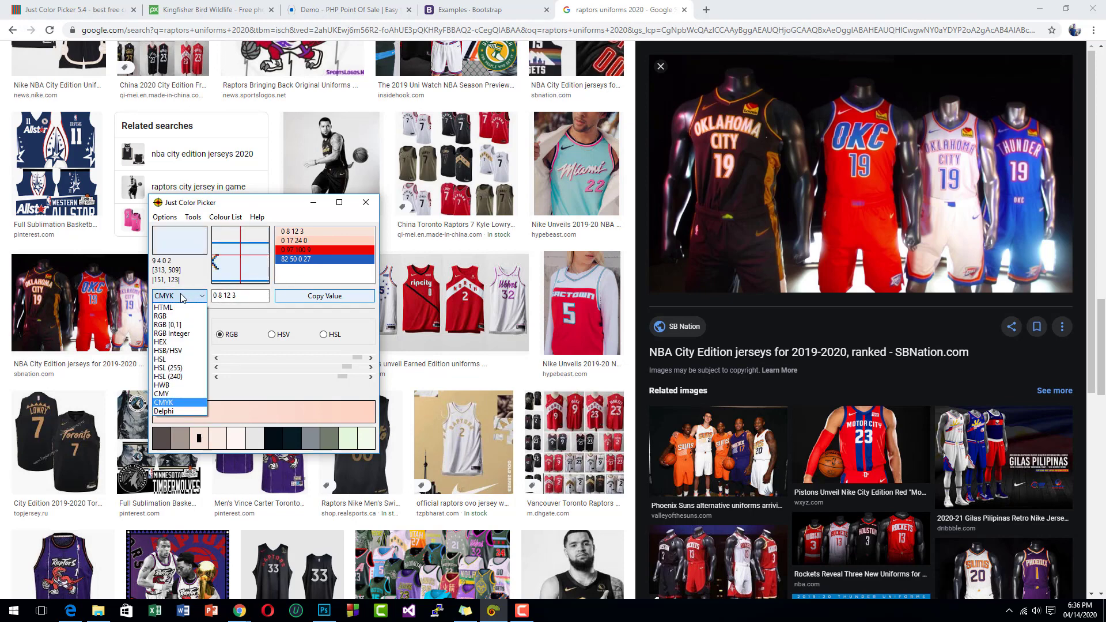
left_click(223, 204)
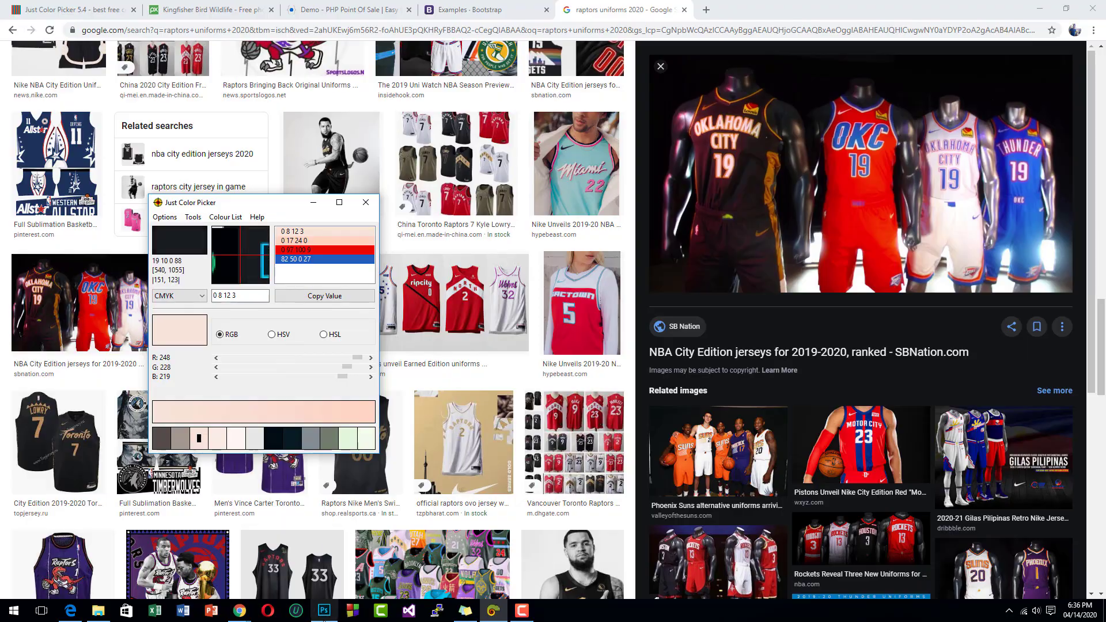
left_click(324, 610)
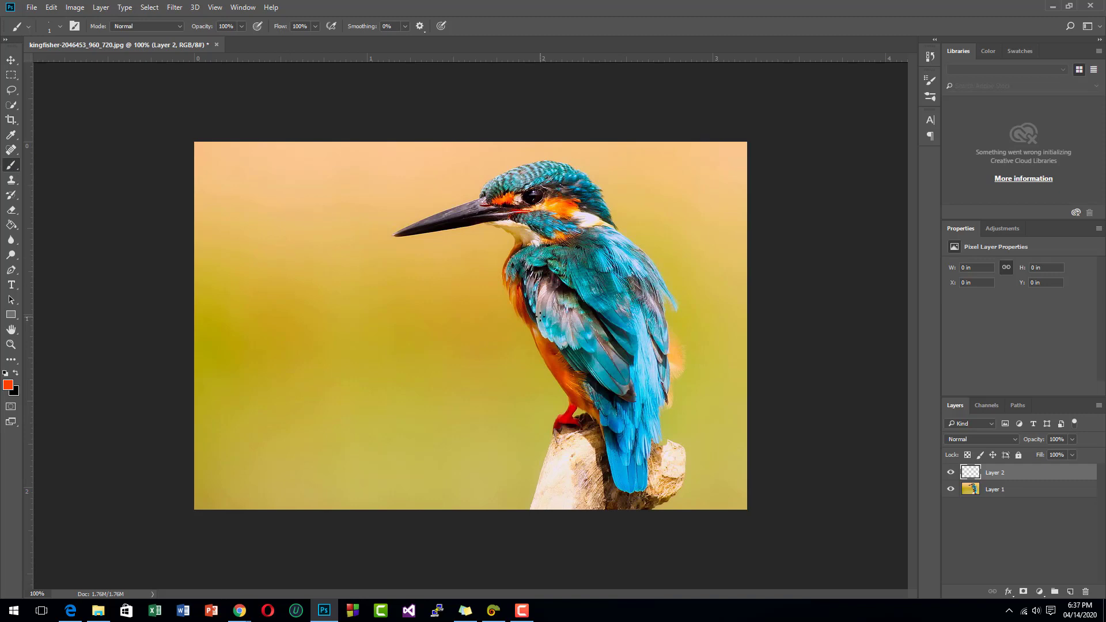
Pick the kingfisher's turquoise 85 7 0 21 into the colour list with Alt+X
left_click(493, 610)
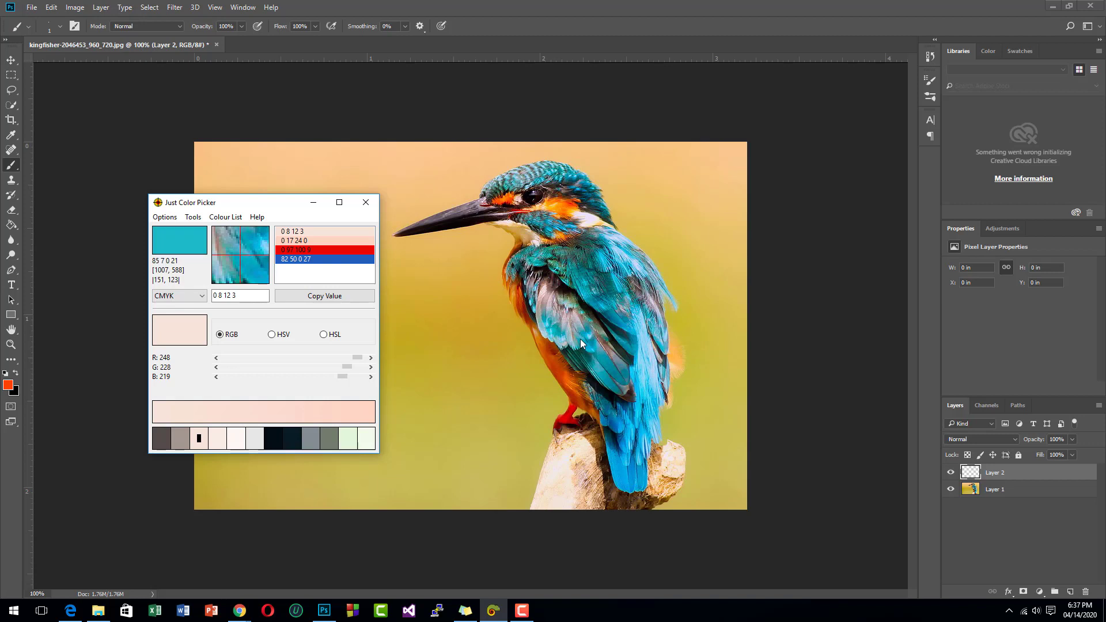
key("alt+x")
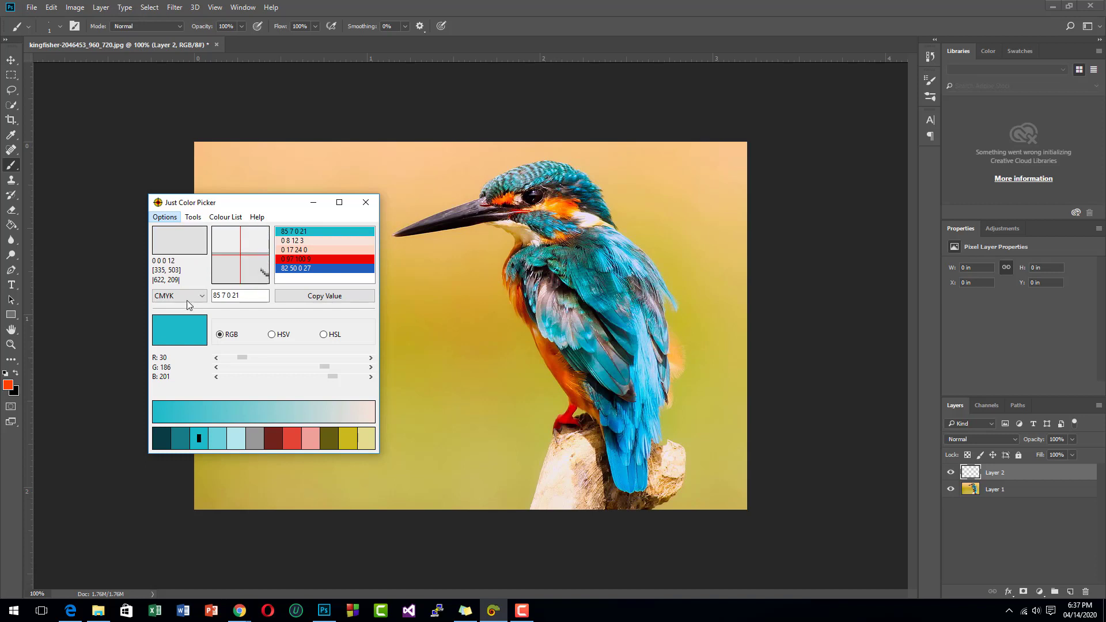
left_click(172, 221)
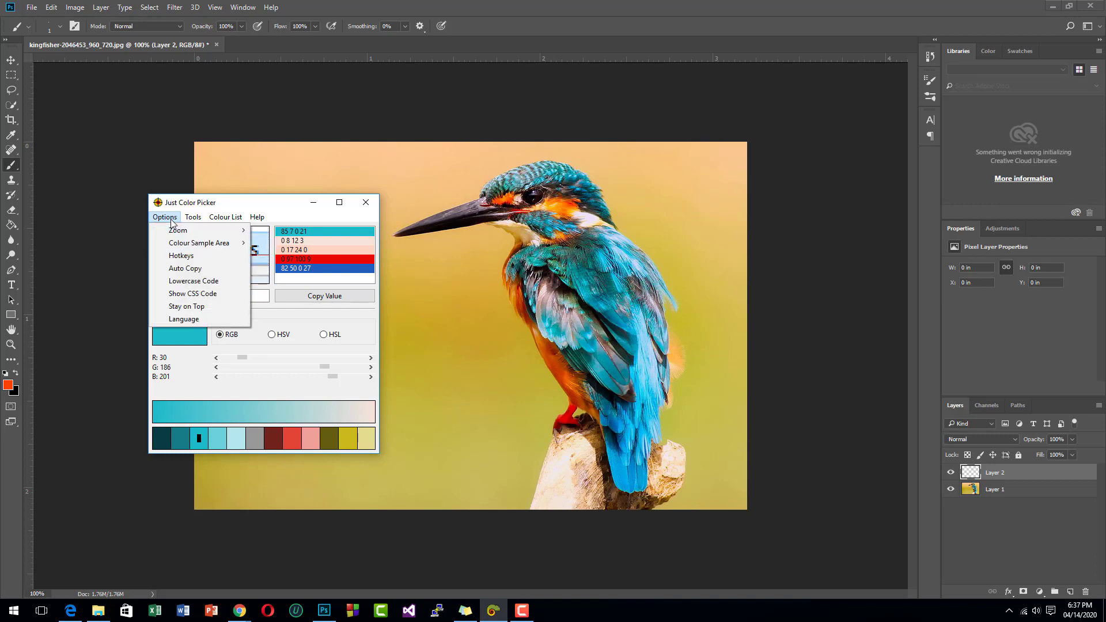
Turn on Show CSS Code and set codes to HTML hex, trying RGB in between
left_click(193, 297)
left_click(184, 296)
left_click(188, 312)
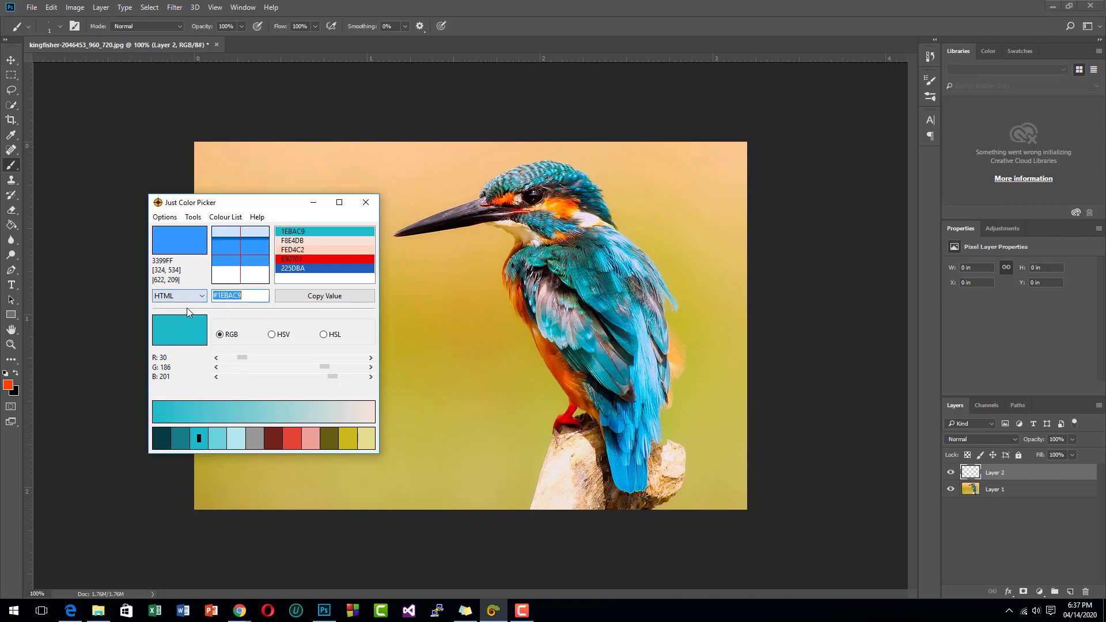
left_click(178, 297)
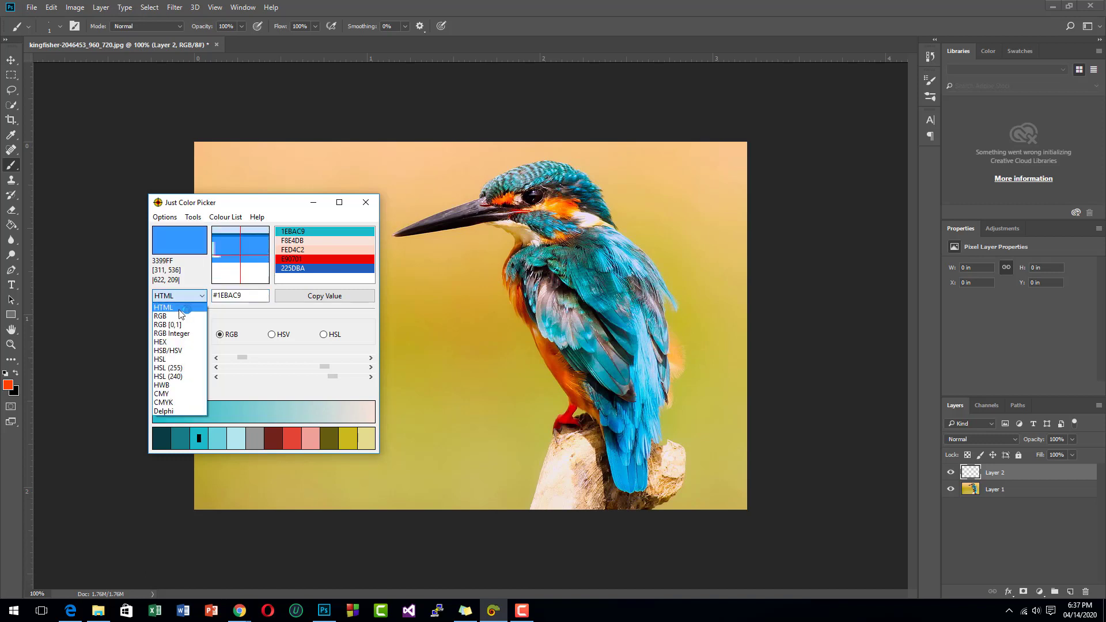
left_click(175, 315)
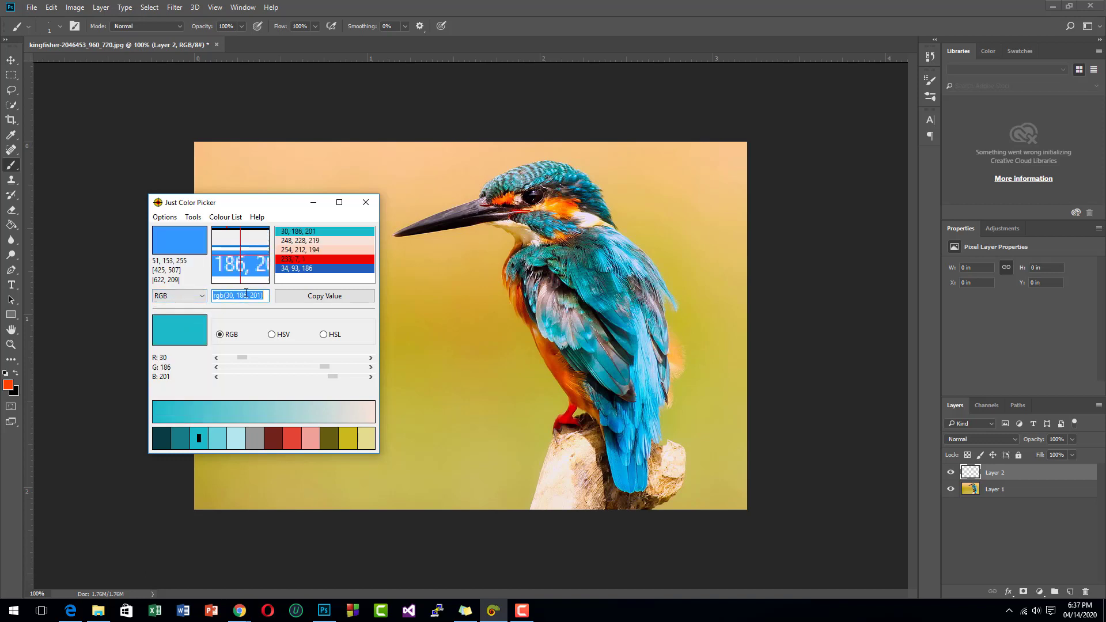
left_click(184, 296)
left_click(184, 311)
Select the turquoise #1EBAC9 entry and check the CSS code setting in Options
left_click(312, 297)
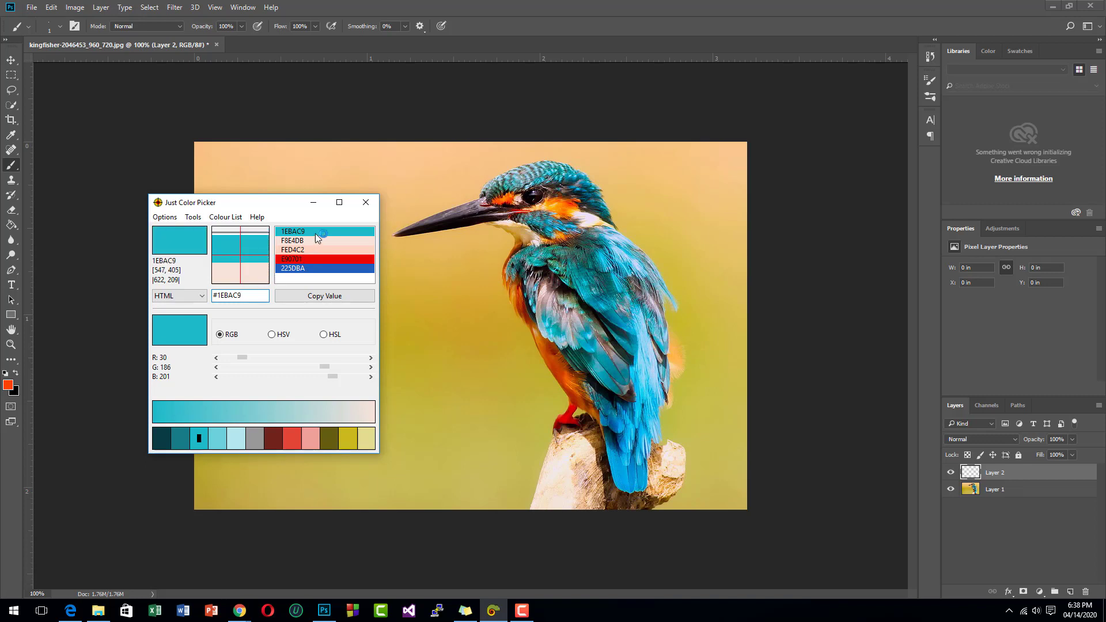
left_click(165, 217)
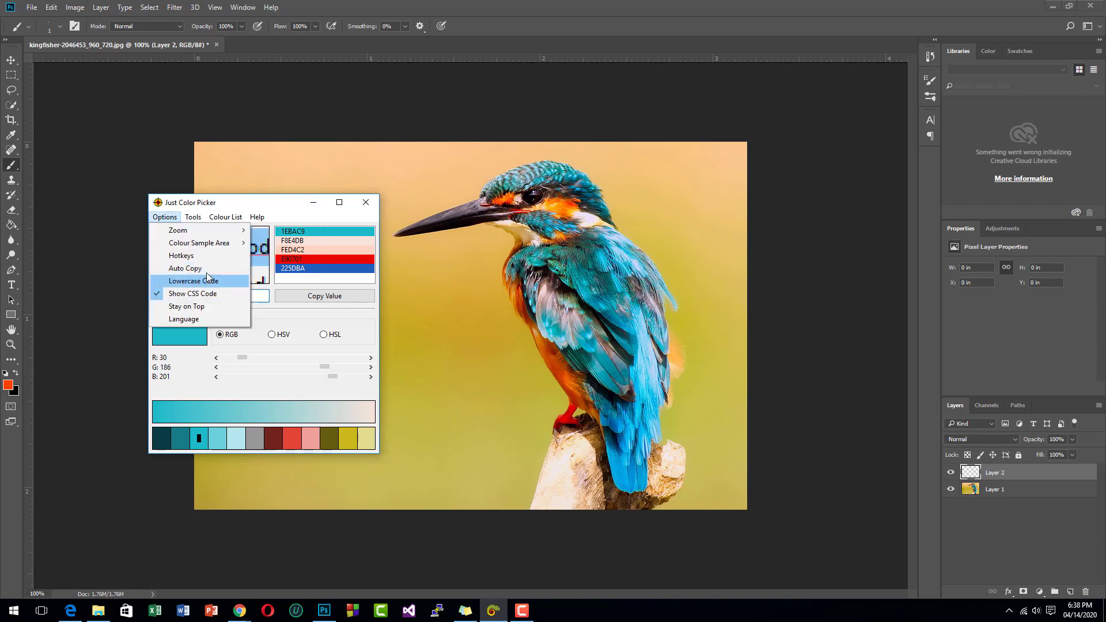
mouse_move(195, 215)
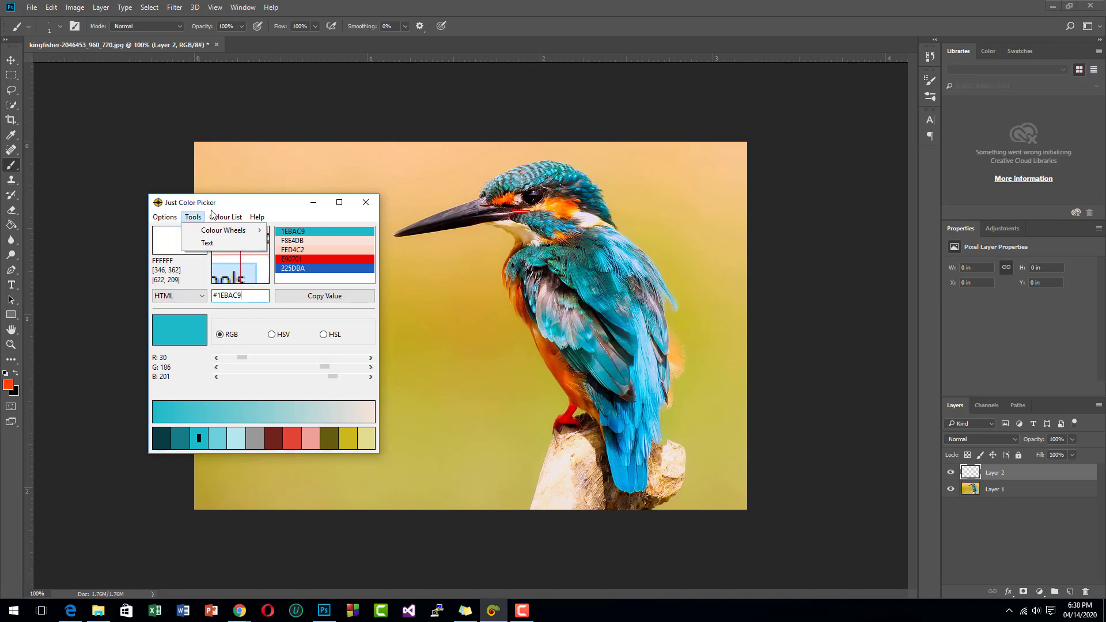
mouse_move(256, 217)
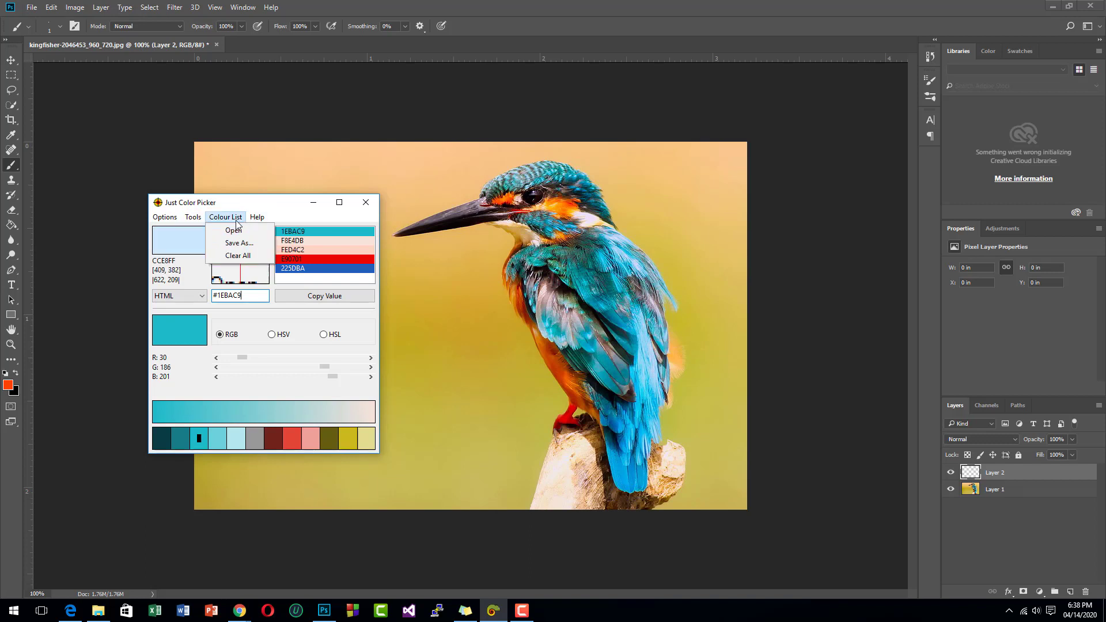
mouse_move(166, 223)
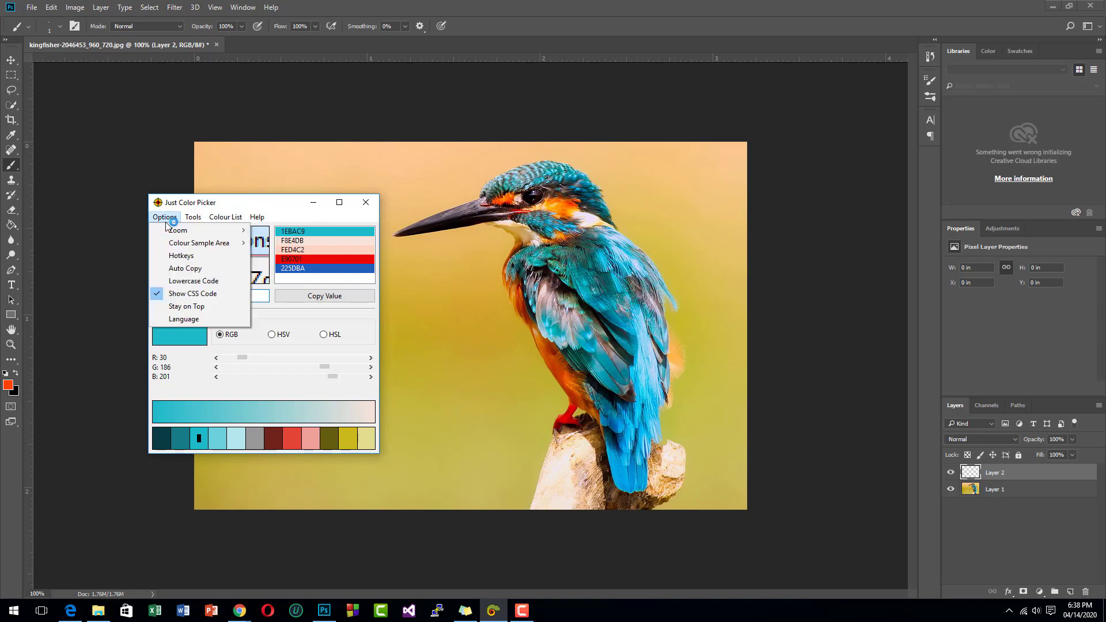